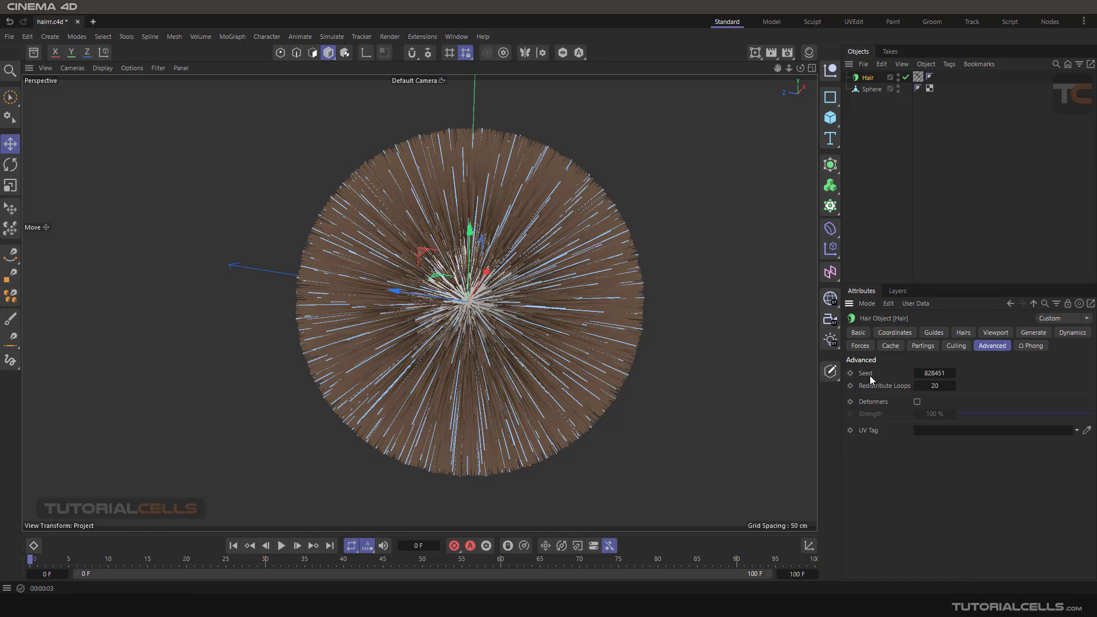
Duplicate the Hair and Sphere objects together and move the copies along the Z axis beside the originals.
{"action": "scroll", "coordinate": [483, 279], "scroll_direction": "down", "scroll_amount": 3}
{"action": "scroll", "coordinate": [482, 276], "scroll_direction": "down", "scroll_amount": 2}
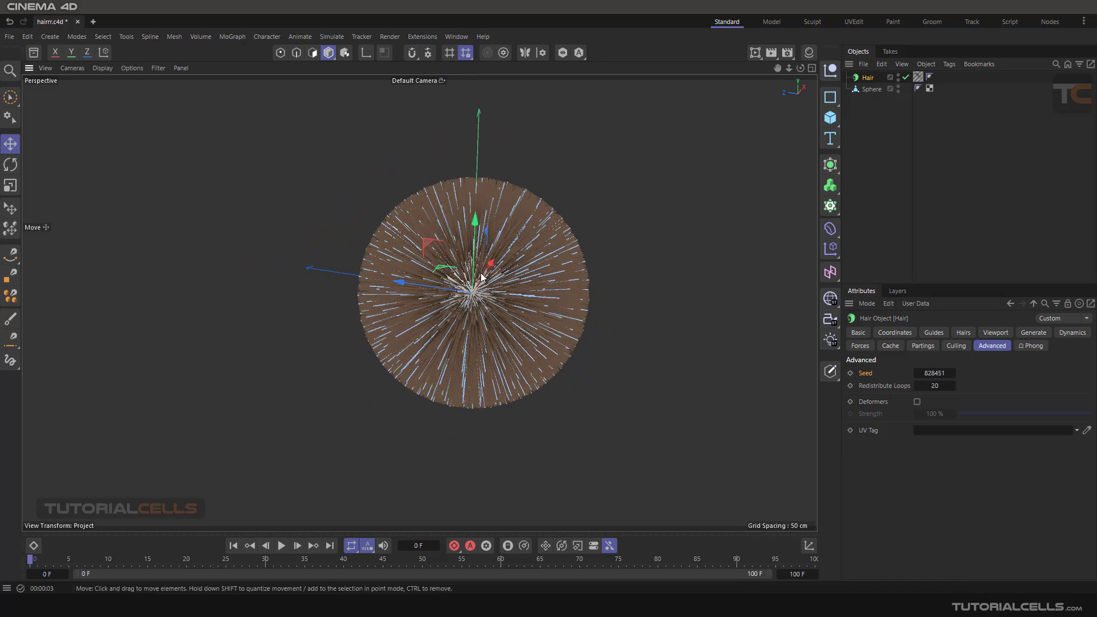
{"action": "middle_click_drag", "start_coordinate": [482, 277], "coordinate": [509, 293], "text": "alt"}
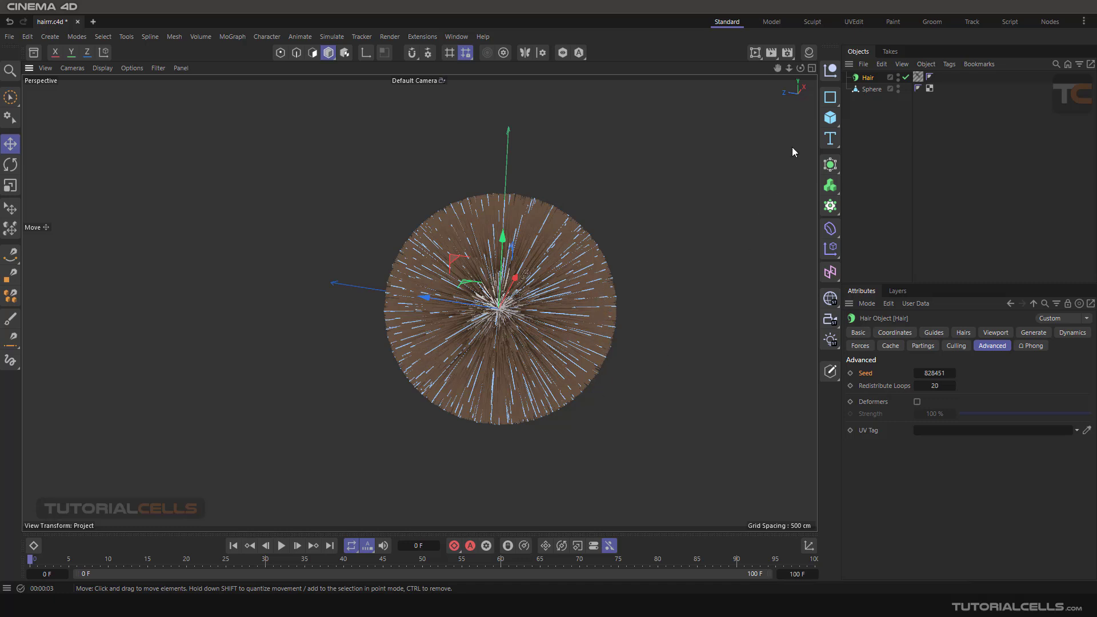
{"action": "left_click_drag", "start_coordinate": [866, 119], "coordinate": [849, 64]}
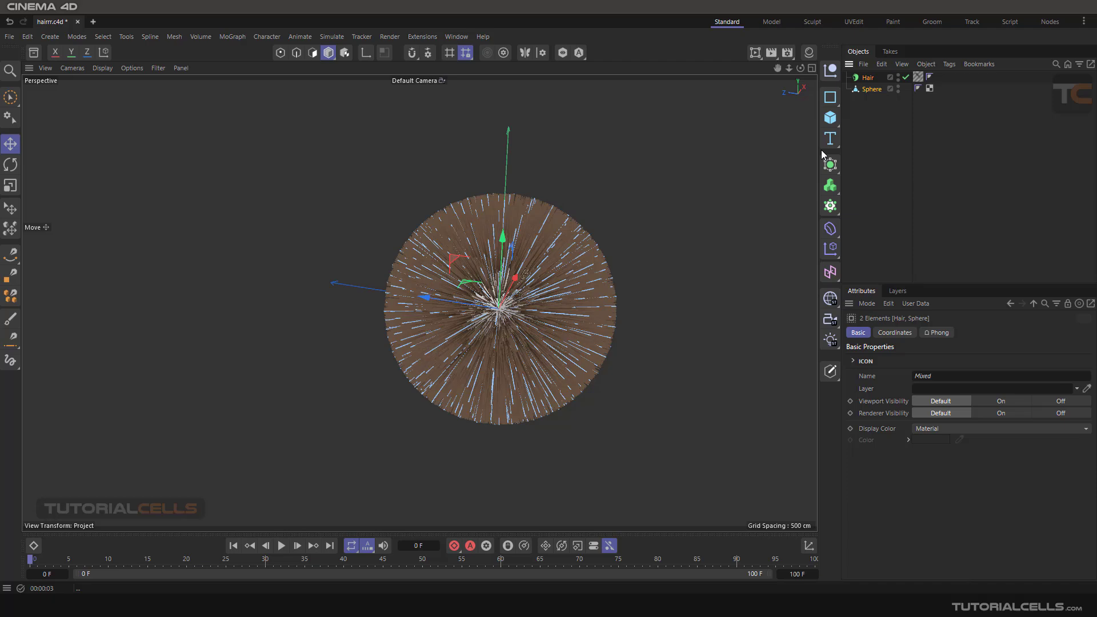
{"action": "key", "text": "ctrl+c"}
{"action": "key", "text": "ctrl+v"}
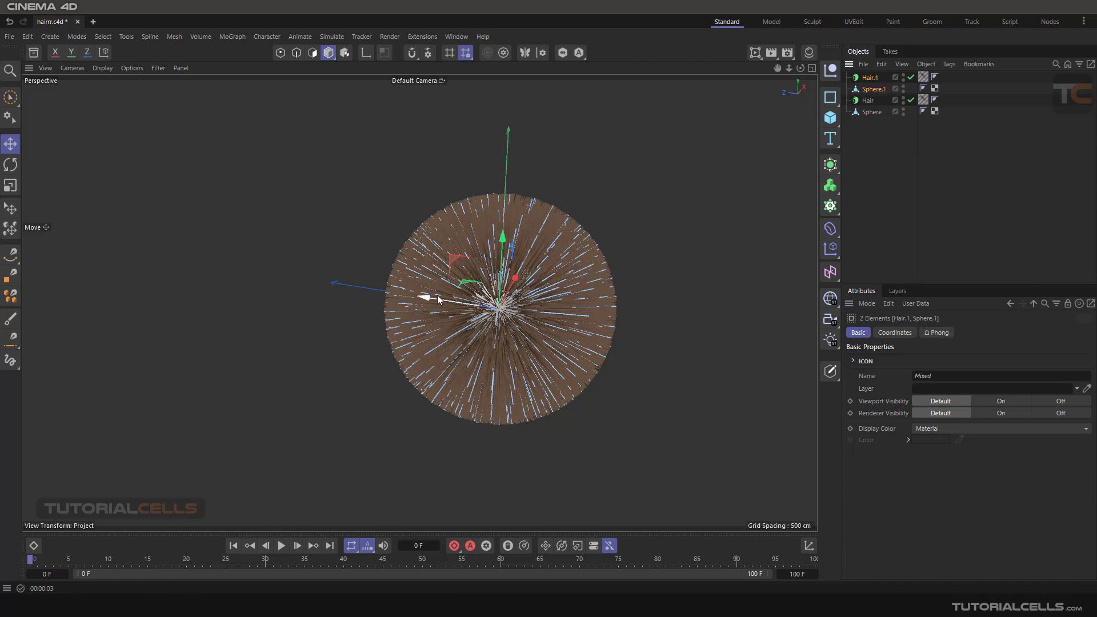
{"action": "left_click_drag", "start_coordinate": [438, 294], "coordinate": [199, 281]}
{"action": "left_click", "coordinate": [866, 139]}
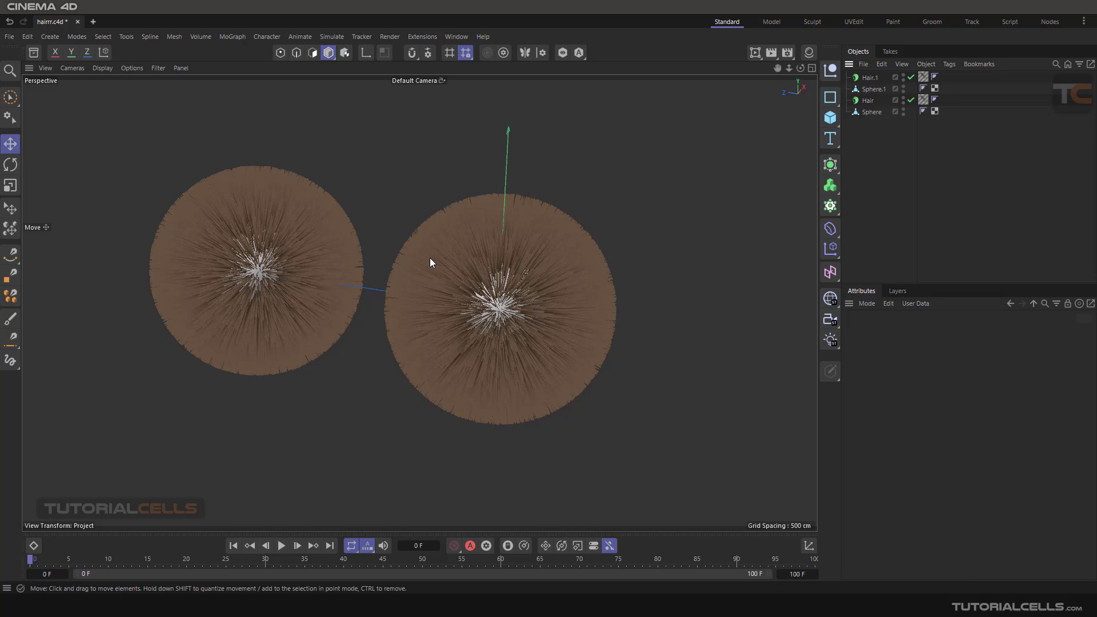
Set the seed of the duplicated hair to 828558 and compare both hair balls in an interactive render region.
{"action": "left_click", "coordinate": [873, 81]}
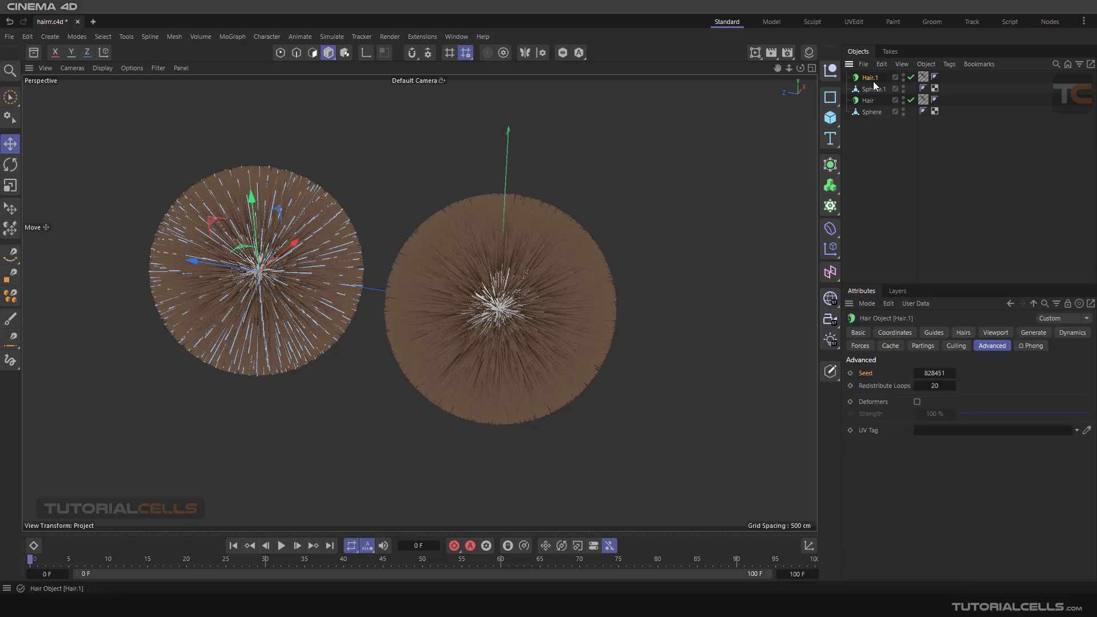
{"action": "left_click_drag", "start_coordinate": [935, 373], "coordinate": [804, 368]}
{"action": "left_click_drag", "start_coordinate": [920, 373], "coordinate": [814, 348]}
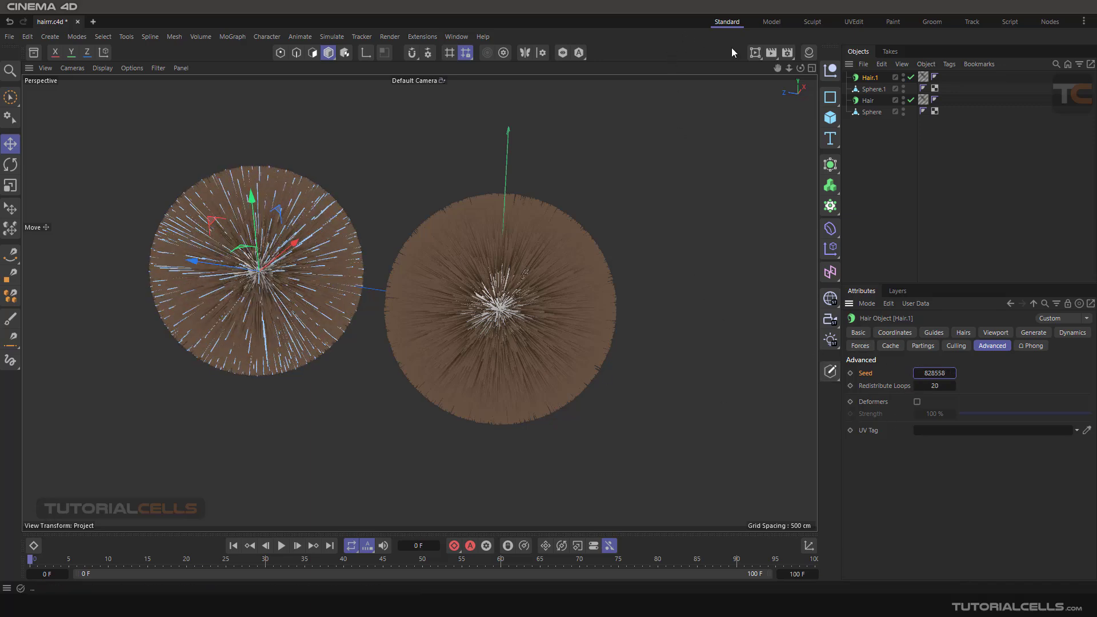
{"action": "left_click", "coordinate": [755, 52]}
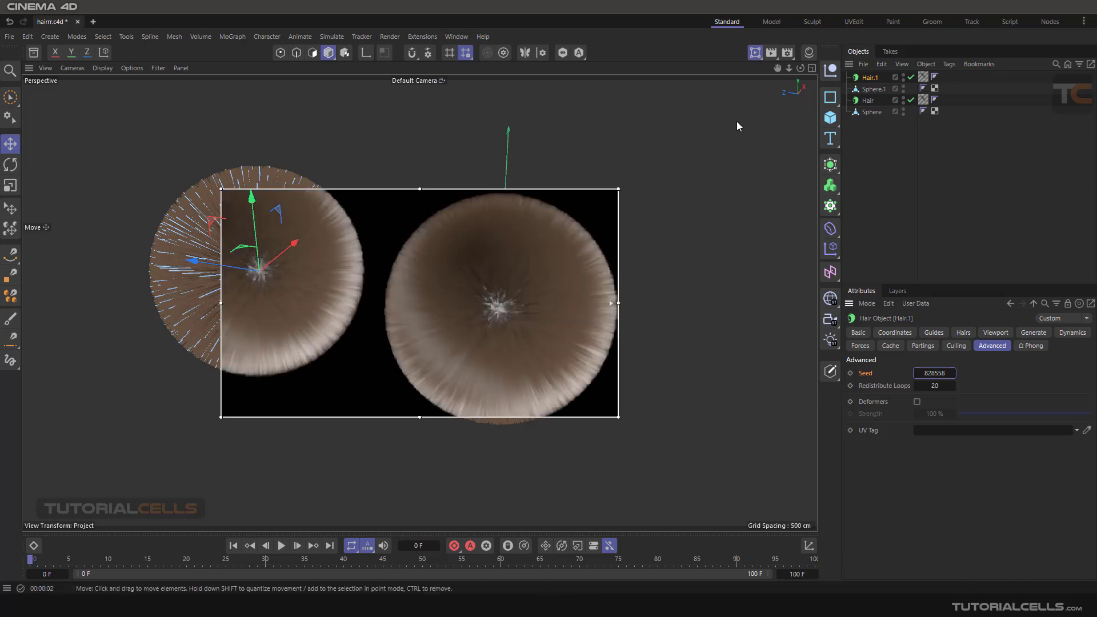
{"action": "left_click", "coordinate": [755, 52]}
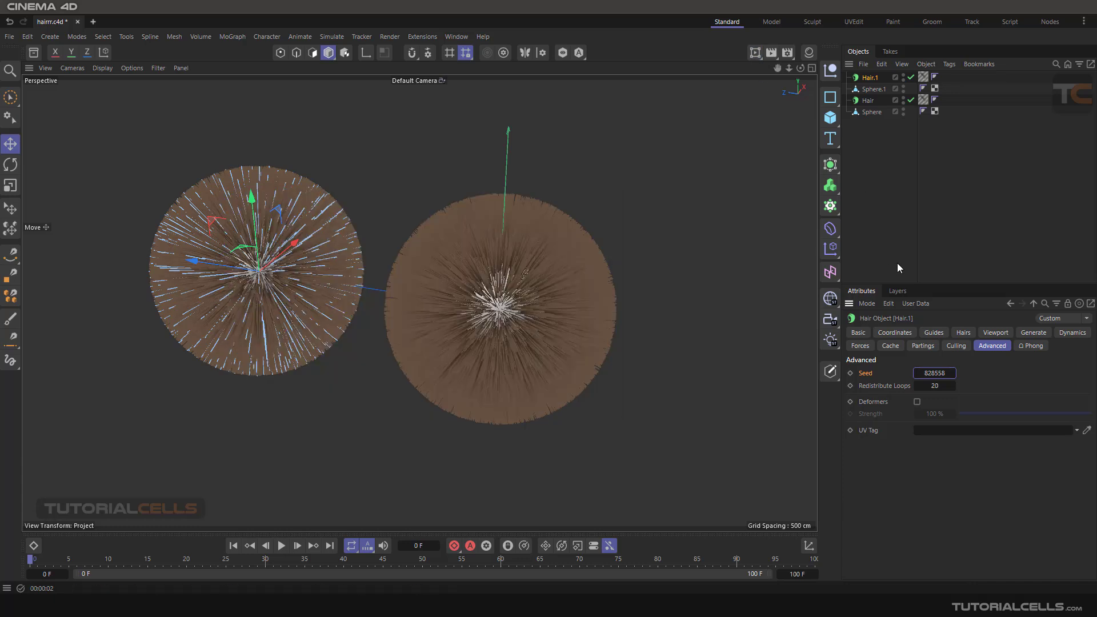
{"action": "left_click", "coordinate": [870, 389]}
{"action": "left_click", "coordinate": [933, 334]}
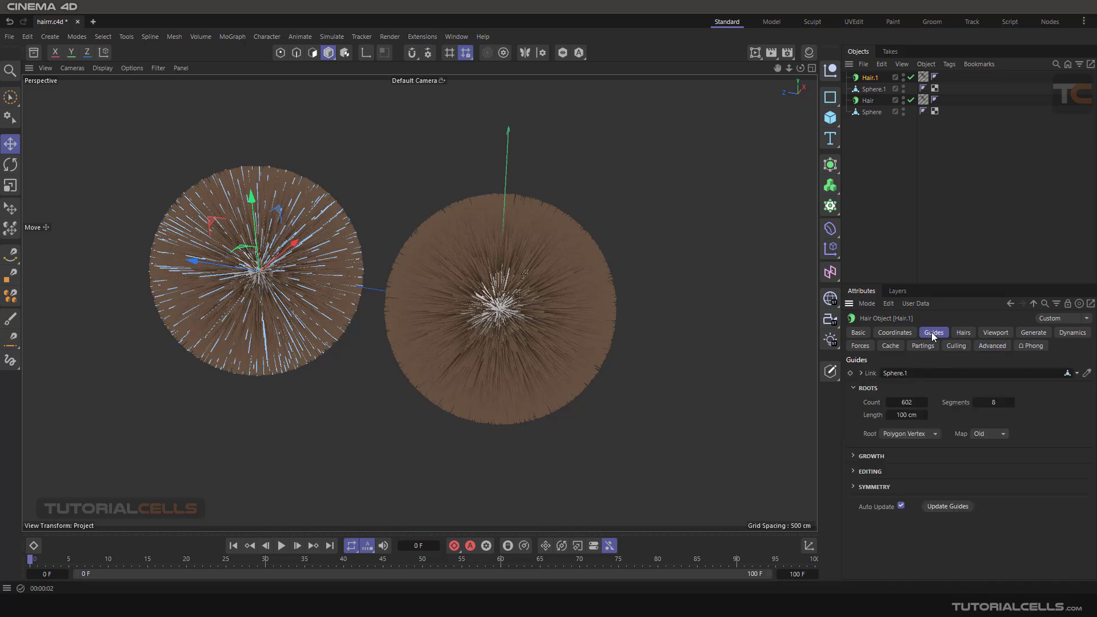
{"action": "left_click", "coordinate": [963, 333]}
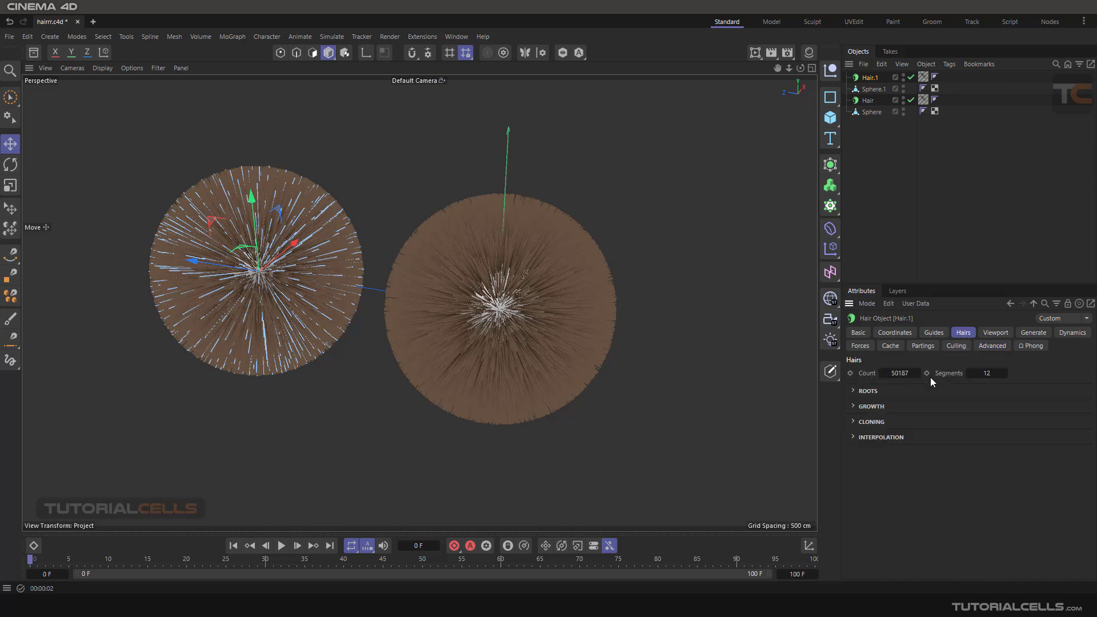
{"action": "left_click", "coordinate": [1027, 333]}
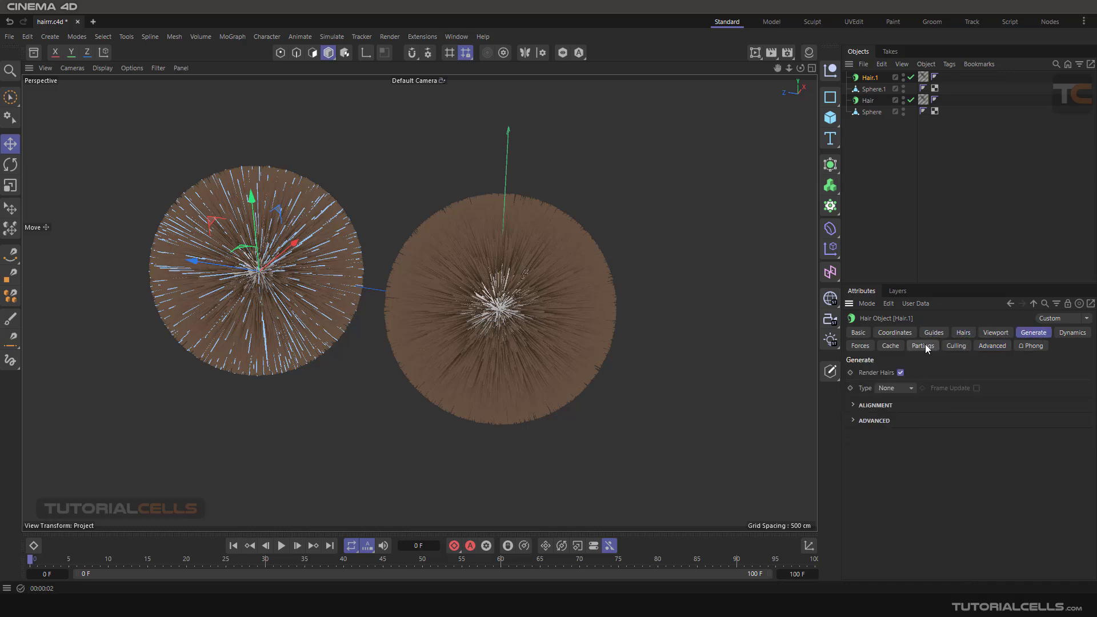
{"action": "left_click", "coordinate": [993, 346]}
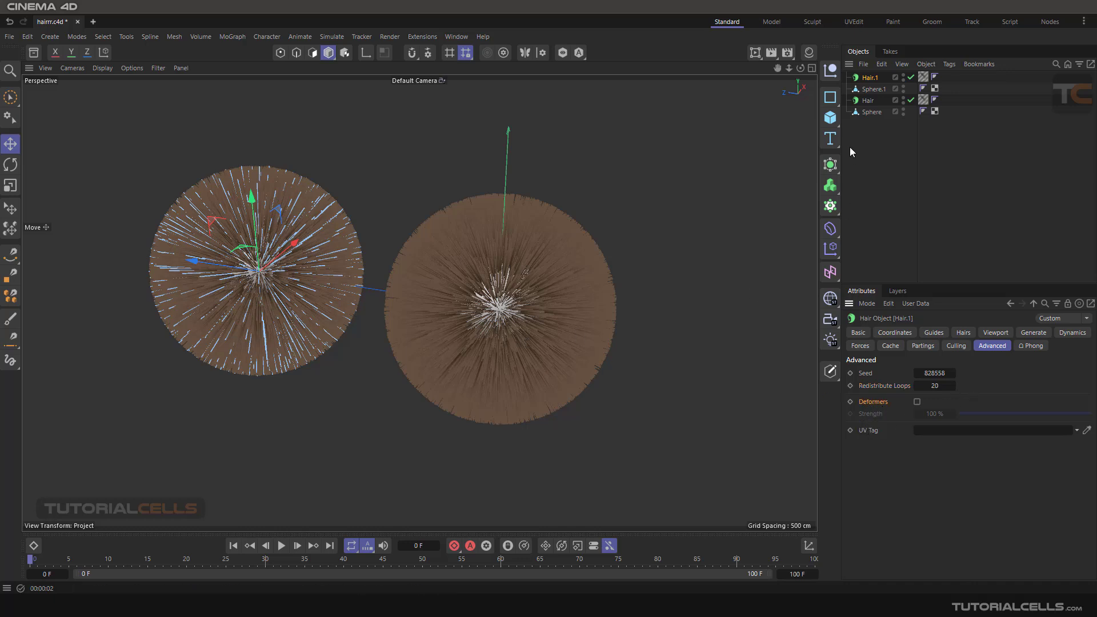
Delete the duplicated hair and its sphere, leaving only the original pair.
{"action": "left_click", "coordinate": [872, 91], "text": "ctrl"}
{"action": "key", "text": "Delete"}
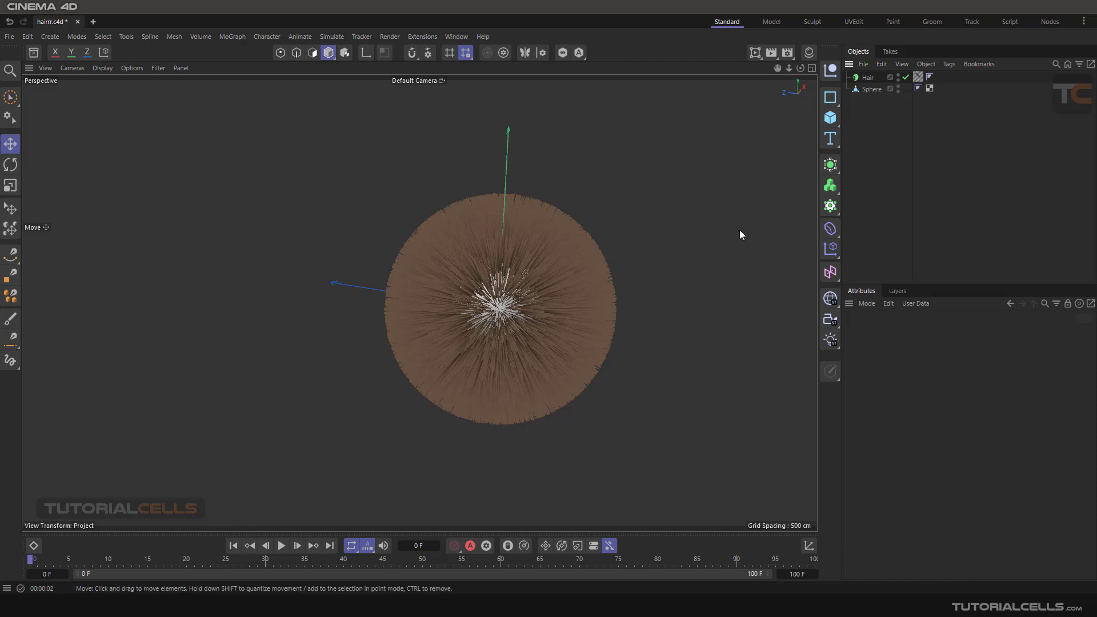
{"action": "scroll", "coordinate": [492, 308], "scroll_direction": "up", "scroll_amount": 2}
{"action": "scroll", "coordinate": [492, 309], "scroll_direction": "up", "scroll_amount": 2}
{"action": "scroll", "coordinate": [546, 297], "scroll_direction": "up", "scroll_amount": 1}
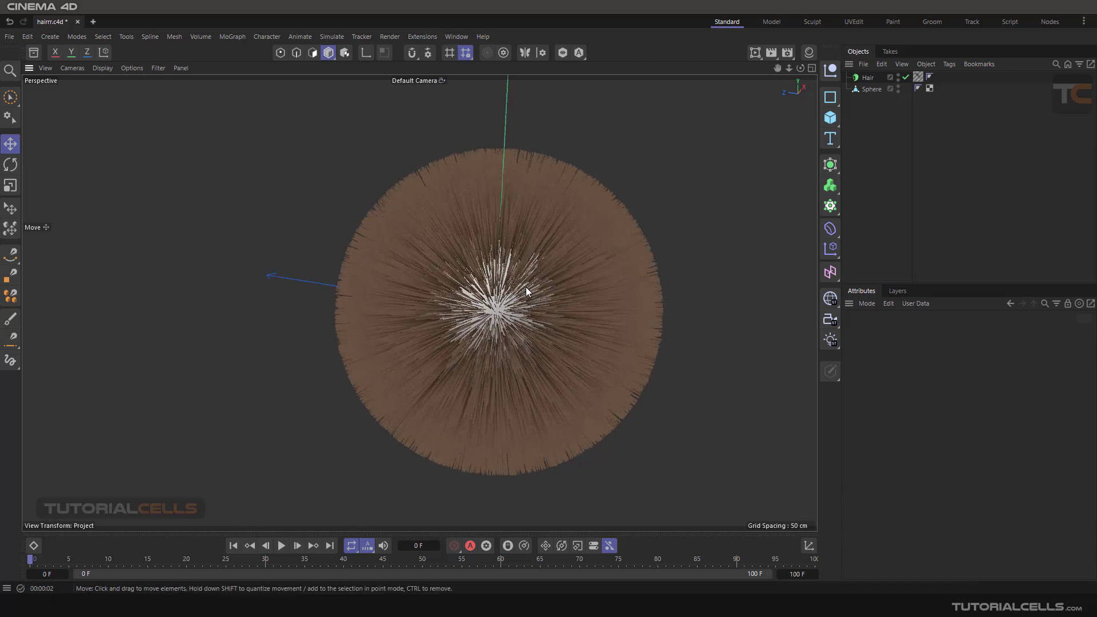
{"action": "left_click", "coordinate": [834, 231]}
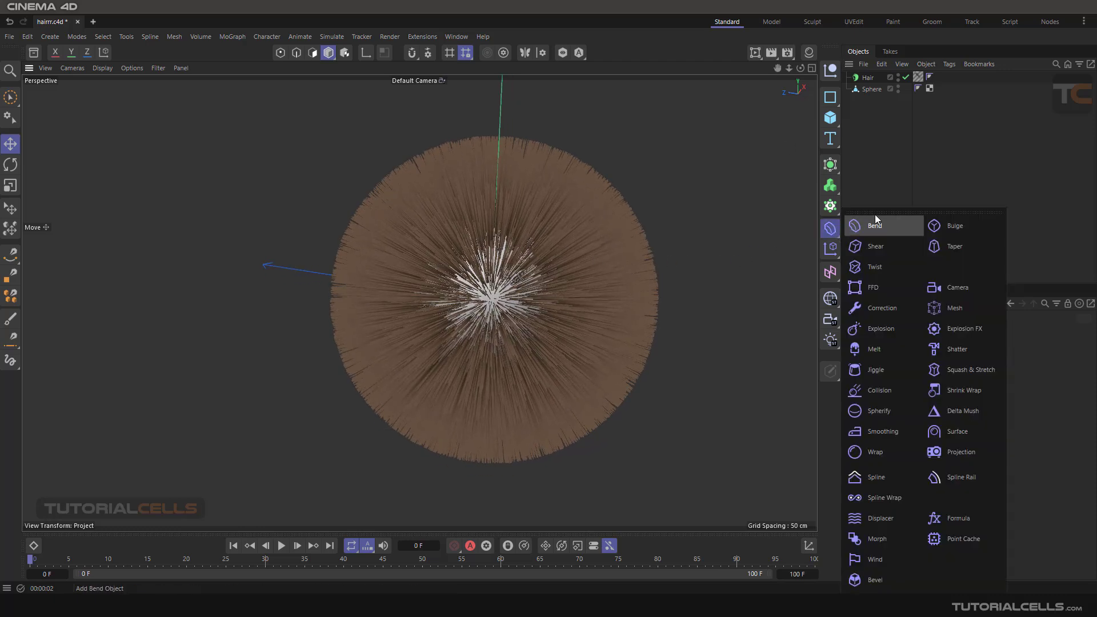
{"action": "left_click_drag", "start_coordinate": [893, 201], "coordinate": [203, 167]}
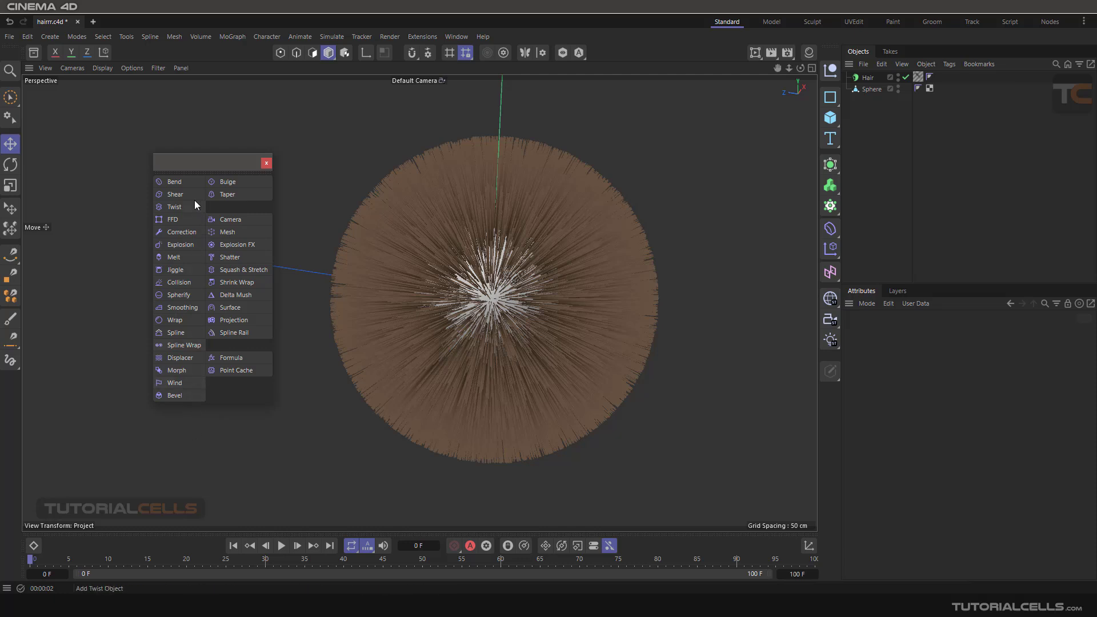
{"action": "left_click", "coordinate": [266, 163]}
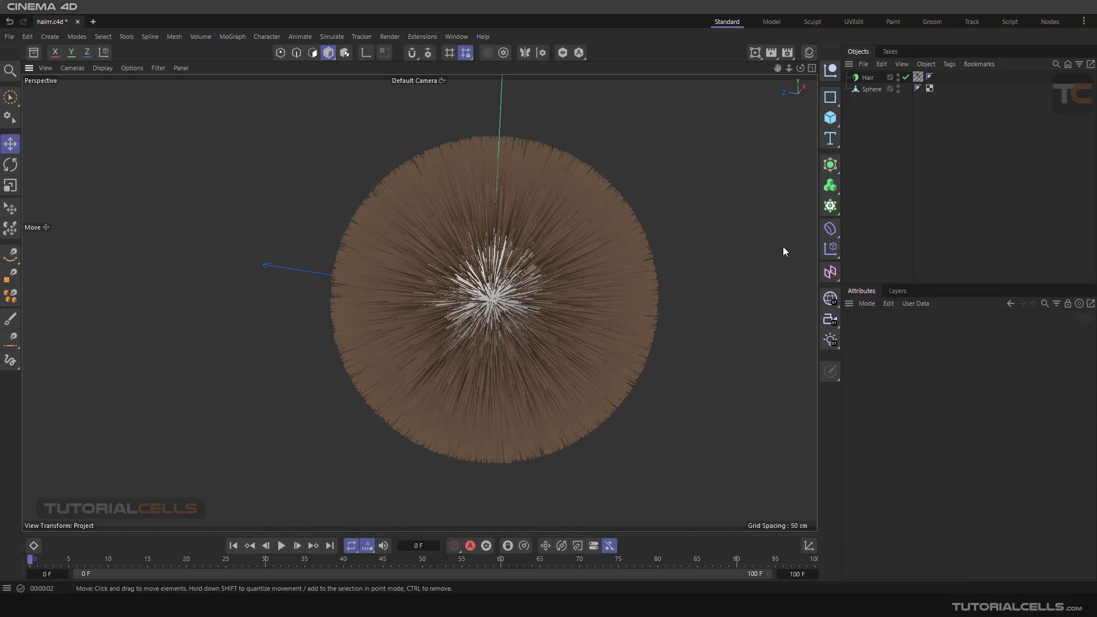
Add a Twist deformer and scale it up uniformly to about 392 cm per side so it encloses the hair ball.
{"action": "left_click", "coordinate": [831, 229]}
{"action": "left_click", "coordinate": [880, 266]}
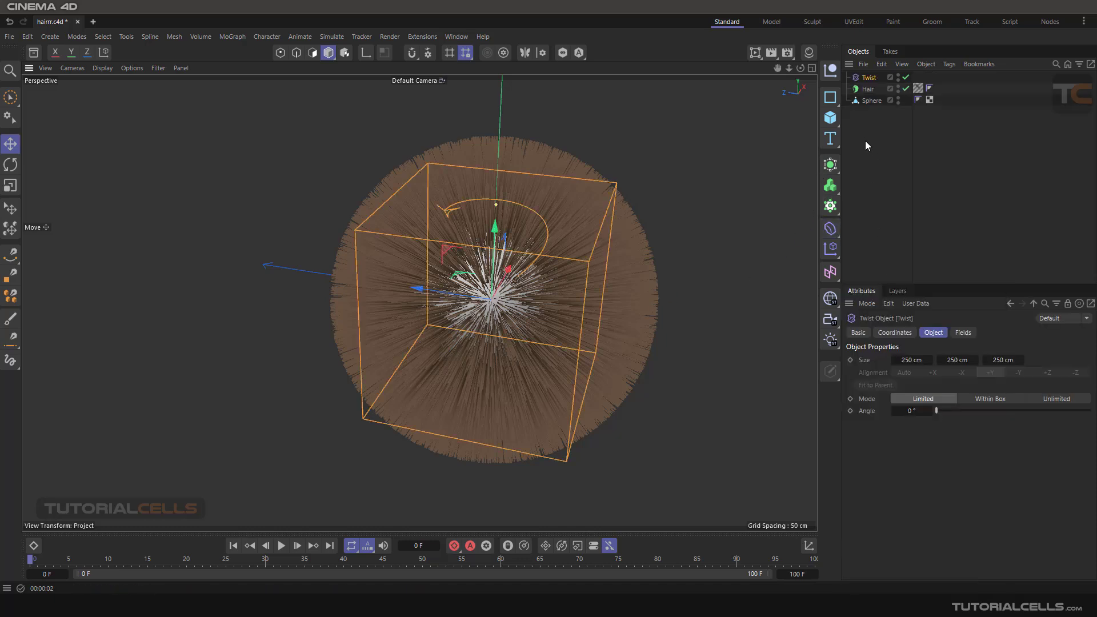
{"action": "left_click_drag", "start_coordinate": [491, 251], "coordinate": [541, 270], "text": "alt"}
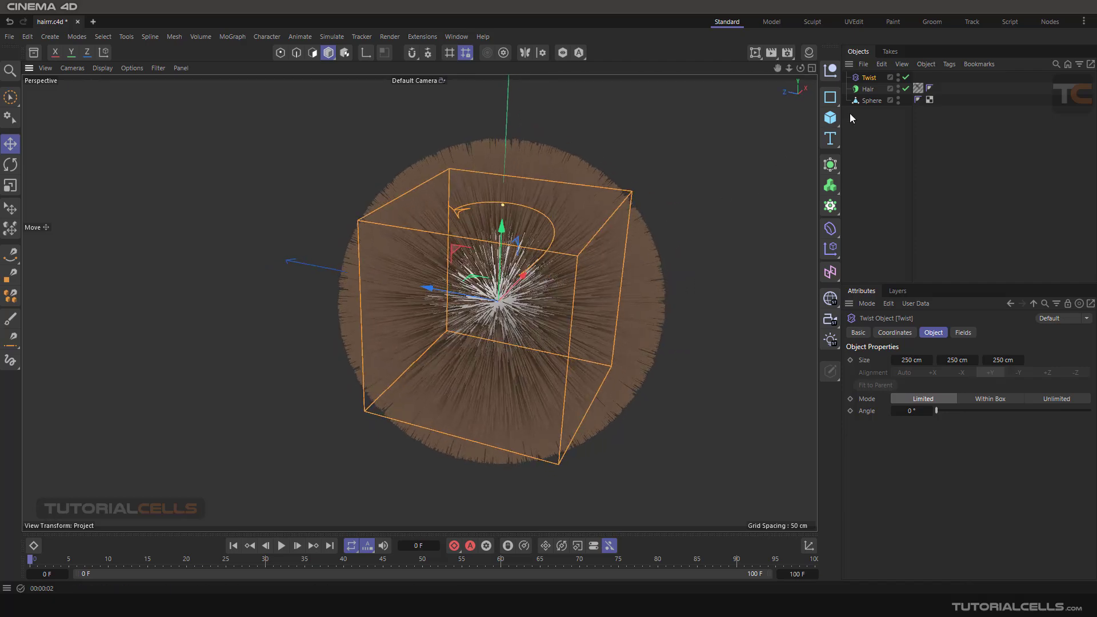
{"action": "left_click", "coordinate": [10, 185]}
{"action": "left_click_drag", "start_coordinate": [148, 217], "coordinate": [280, 246]}
{"action": "left_click_drag", "start_coordinate": [280, 246], "coordinate": [282, 259], "text": "alt"}
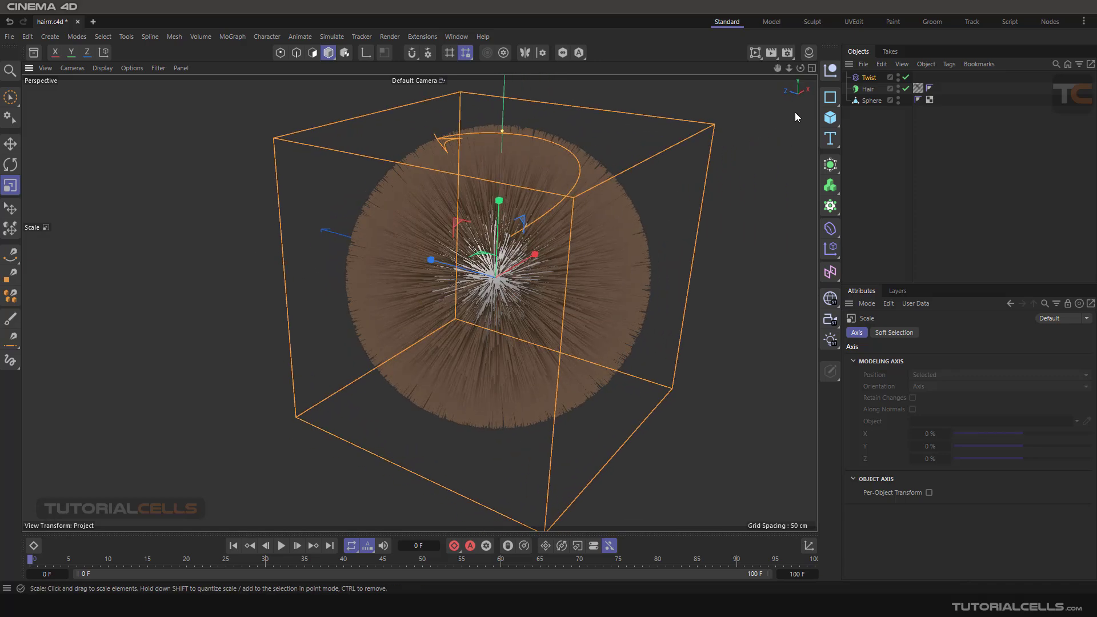
Make the Twist deformer a child of the Hair object and set its angle to 106°.
{"action": "left_click_drag", "start_coordinate": [869, 78], "coordinate": [872, 90]}
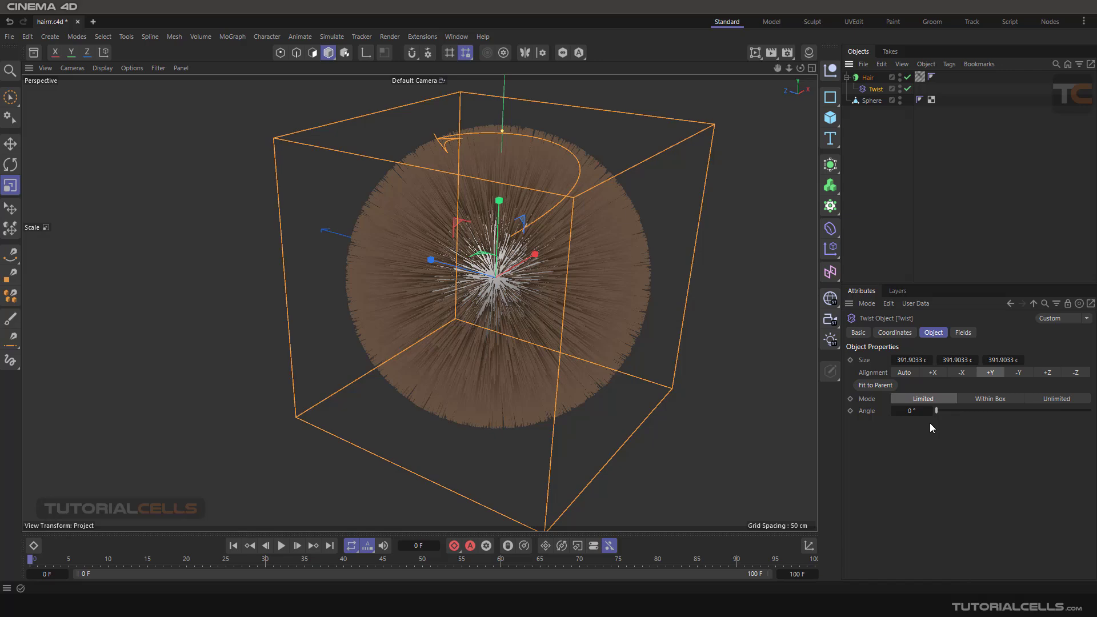
{"action": "left_click_drag", "start_coordinate": [937, 411], "coordinate": [981, 411]}
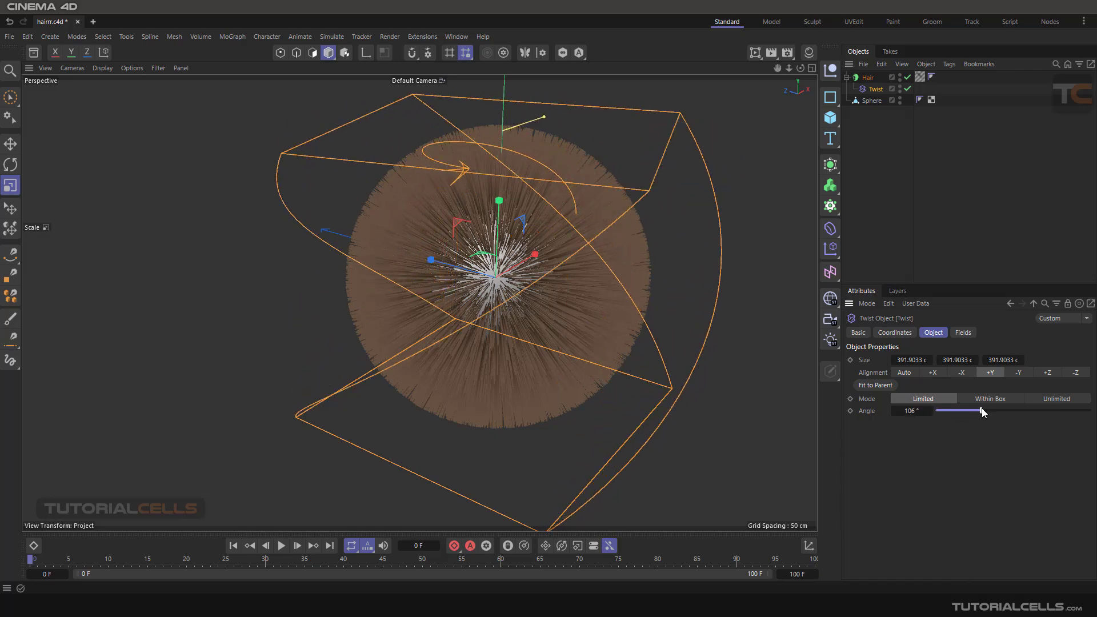
Preview the hair in an interactive render region enlarged vertically to cover the whole ball.
{"action": "middle_click_drag", "start_coordinate": [659, 269], "coordinate": [579, 275], "text": "alt"}
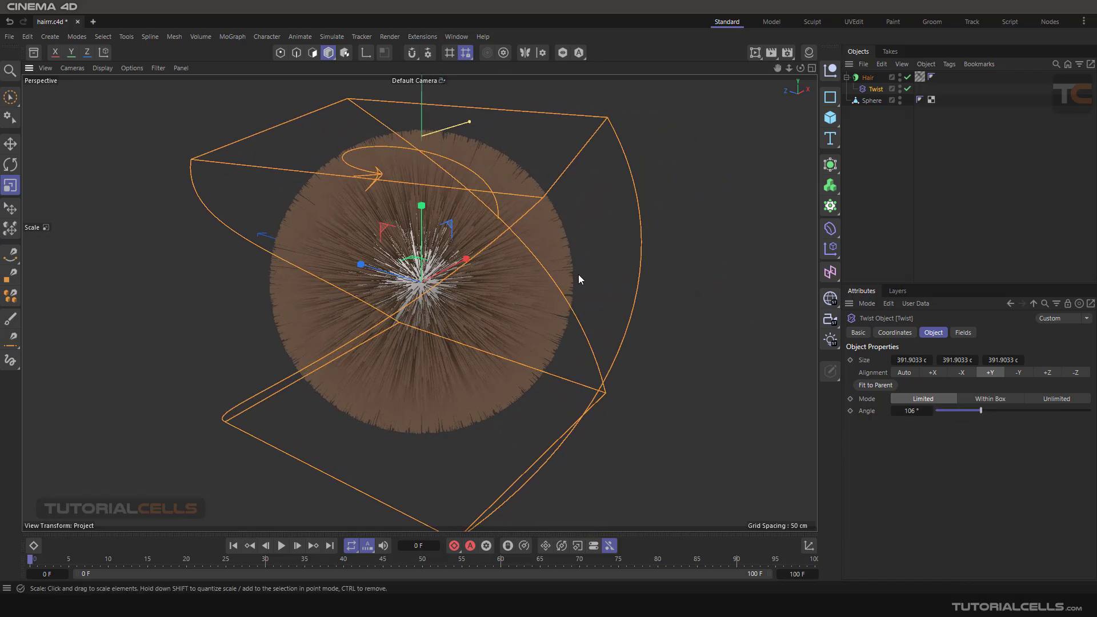
{"action": "scroll", "coordinate": [578, 274], "scroll_direction": "down", "scroll_amount": 2}
{"action": "left_click", "coordinate": [754, 52]}
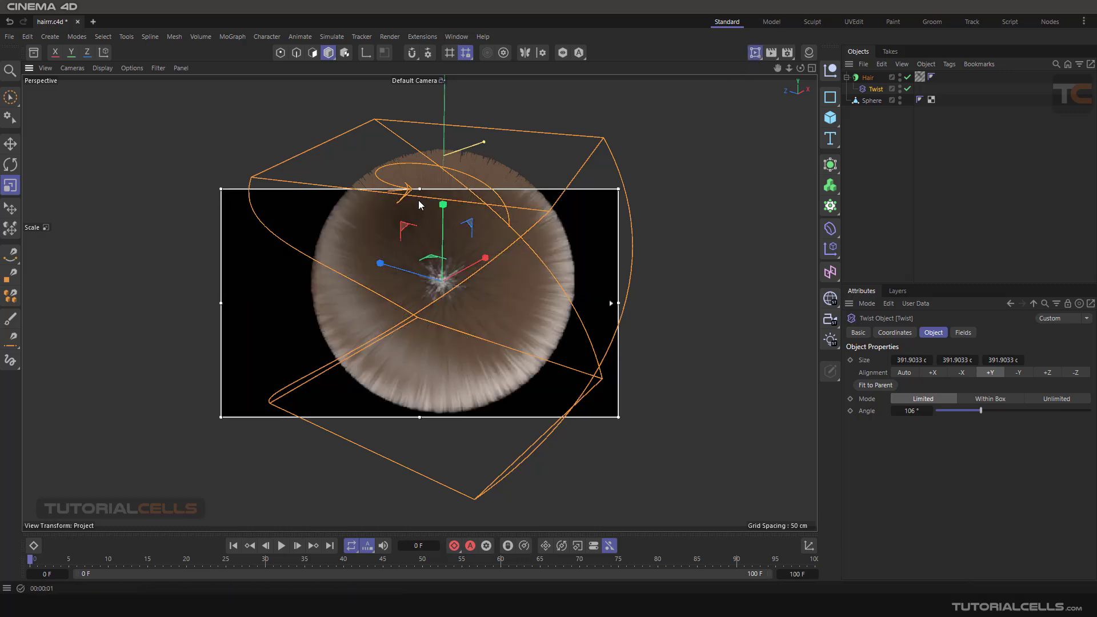
{"action": "left_click_drag", "start_coordinate": [419, 189], "coordinate": [420, 129]}
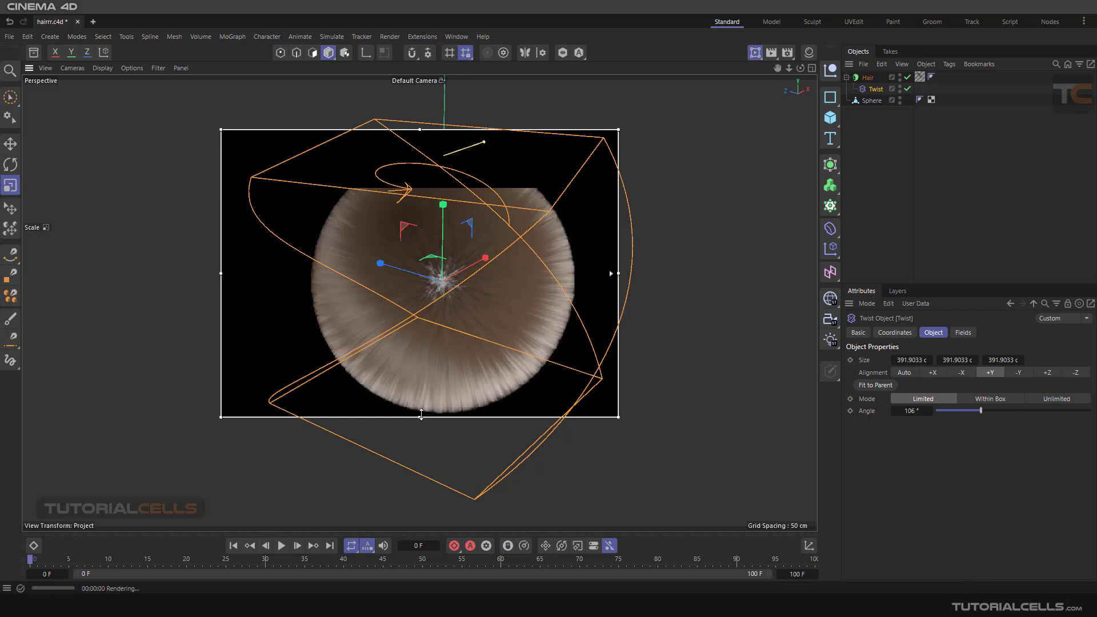
{"action": "left_click_drag", "start_coordinate": [420, 417], "coordinate": [421, 434]}
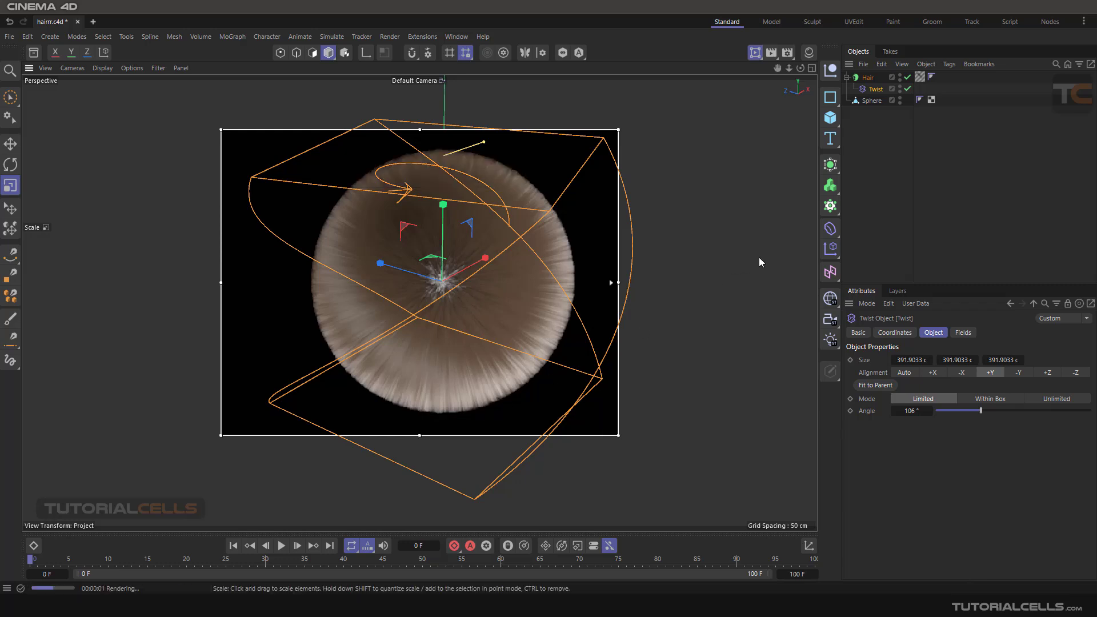
Enable deformers in the Hair object's advanced settings and set the Twist deformer's angle to 246°.
{"action": "left_click", "coordinate": [867, 77]}
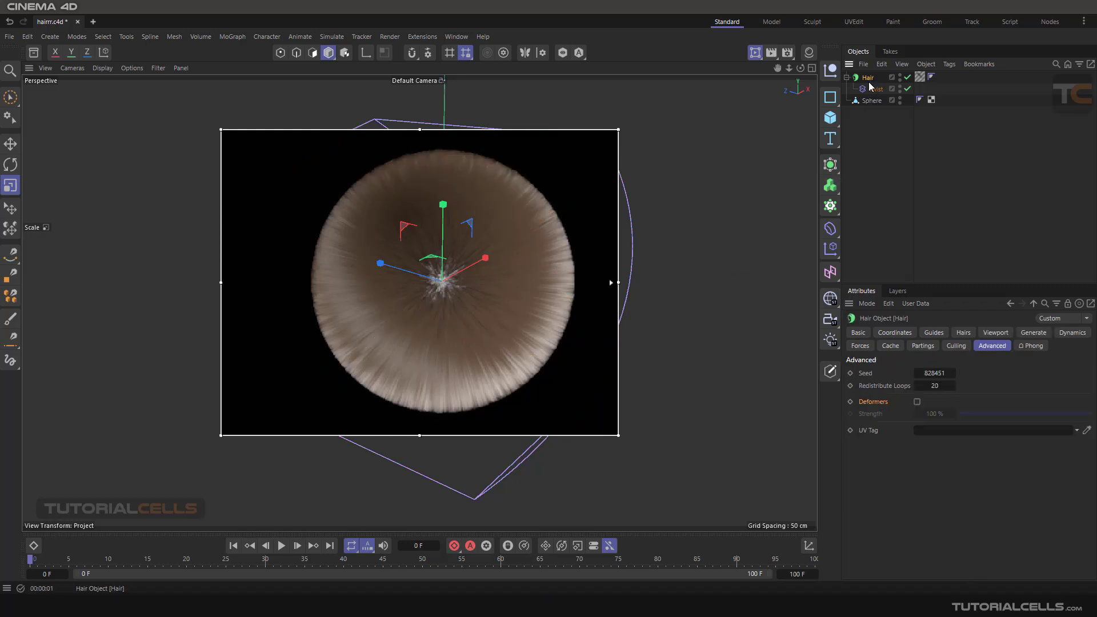
{"action": "left_click", "coordinate": [917, 402]}
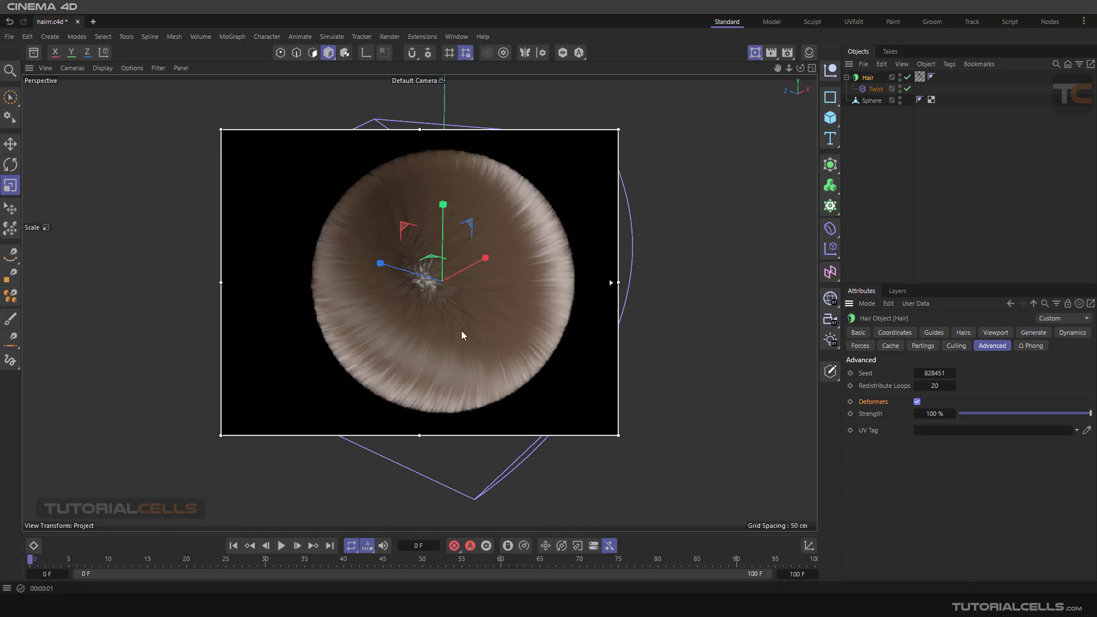
{"action": "left_click", "coordinate": [876, 91]}
{"action": "left_click_drag", "start_coordinate": [995, 416], "coordinate": [1042, 412]}
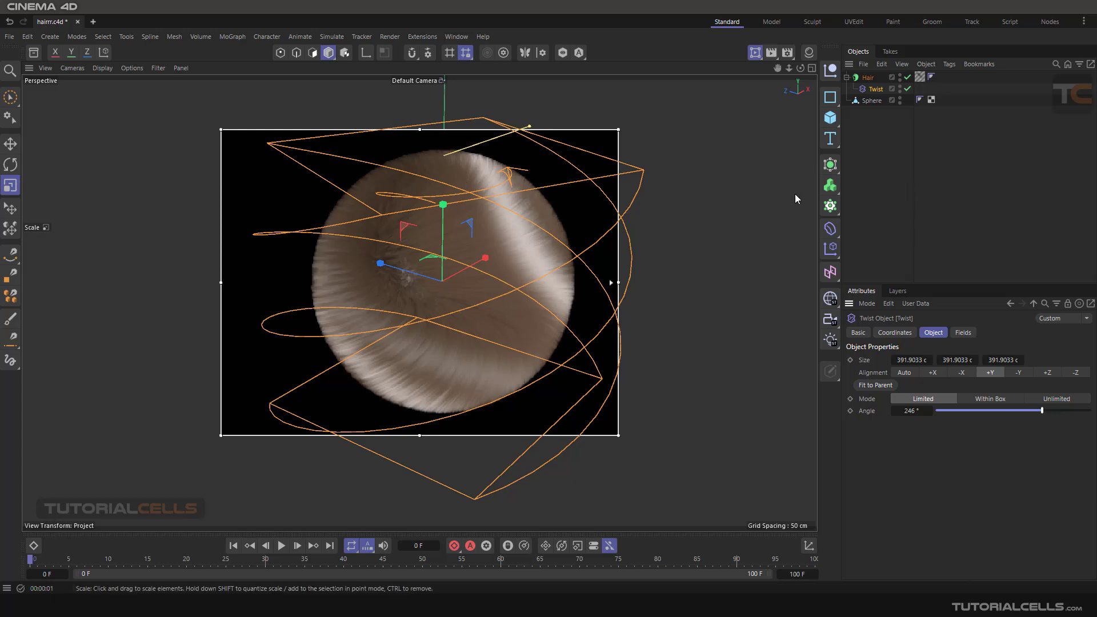
{"action": "left_click", "coordinate": [754, 52]}
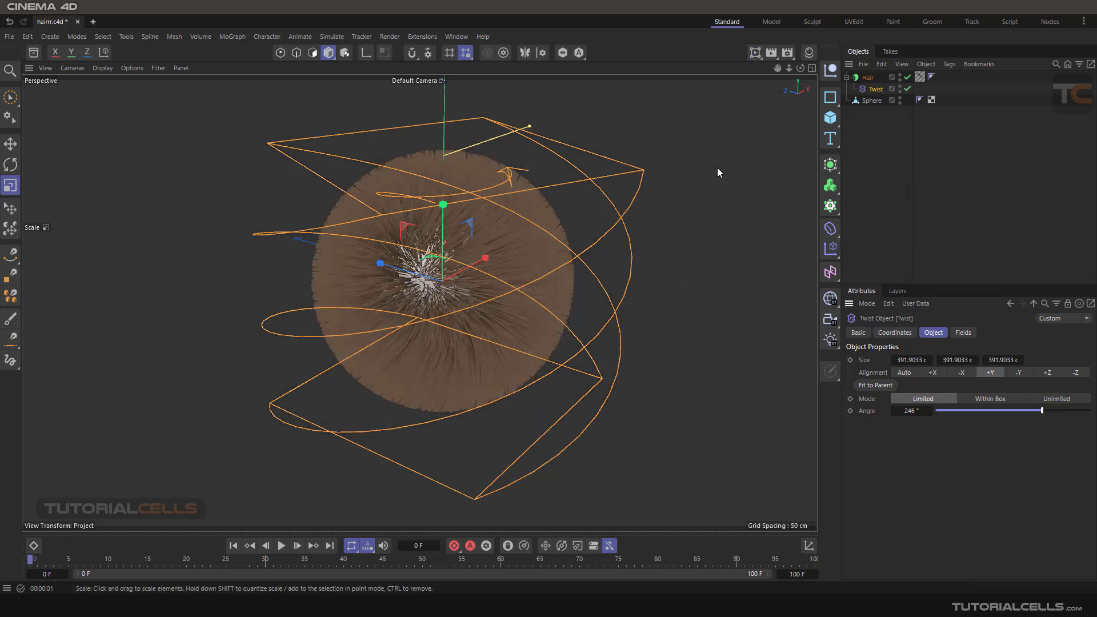
{"action": "left_click", "coordinate": [866, 81]}
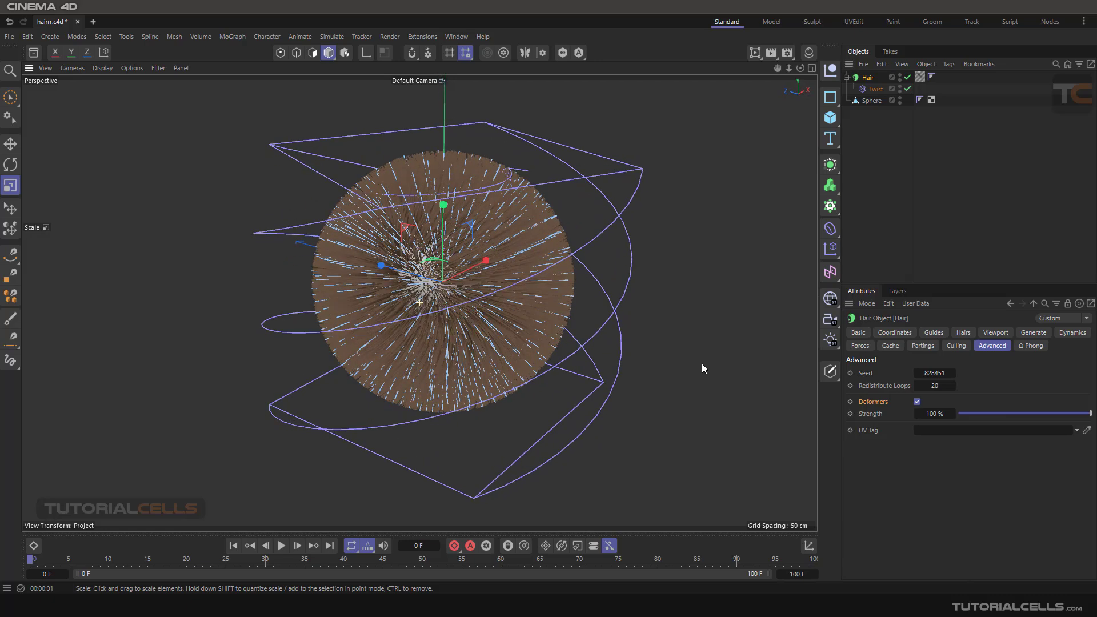
{"action": "left_click", "coordinate": [809, 52]}
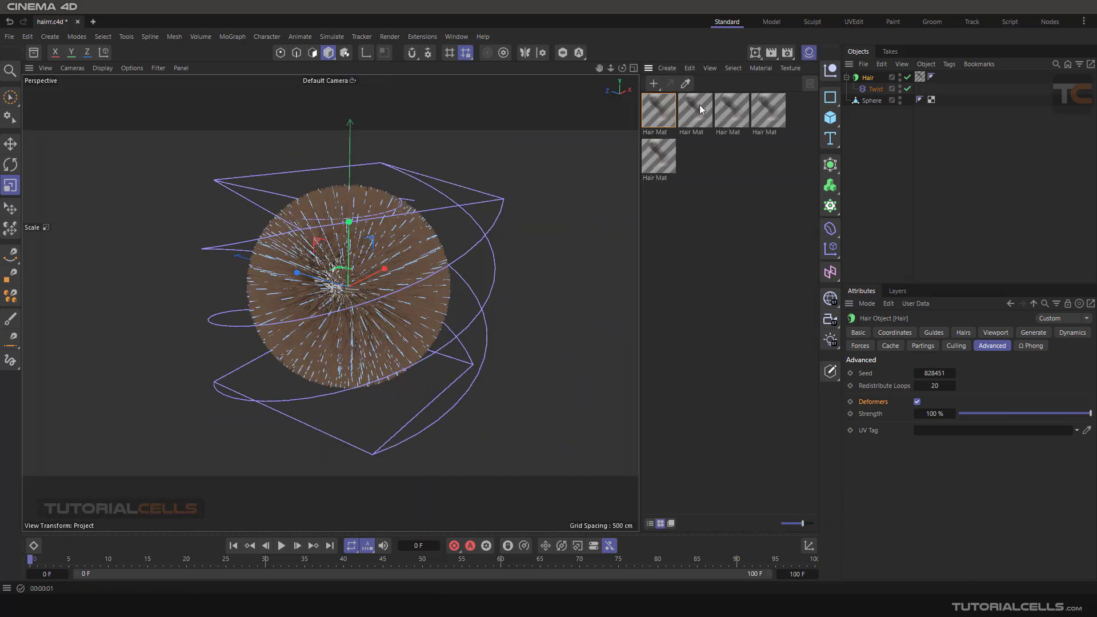
{"action": "left_click", "coordinate": [809, 54]}
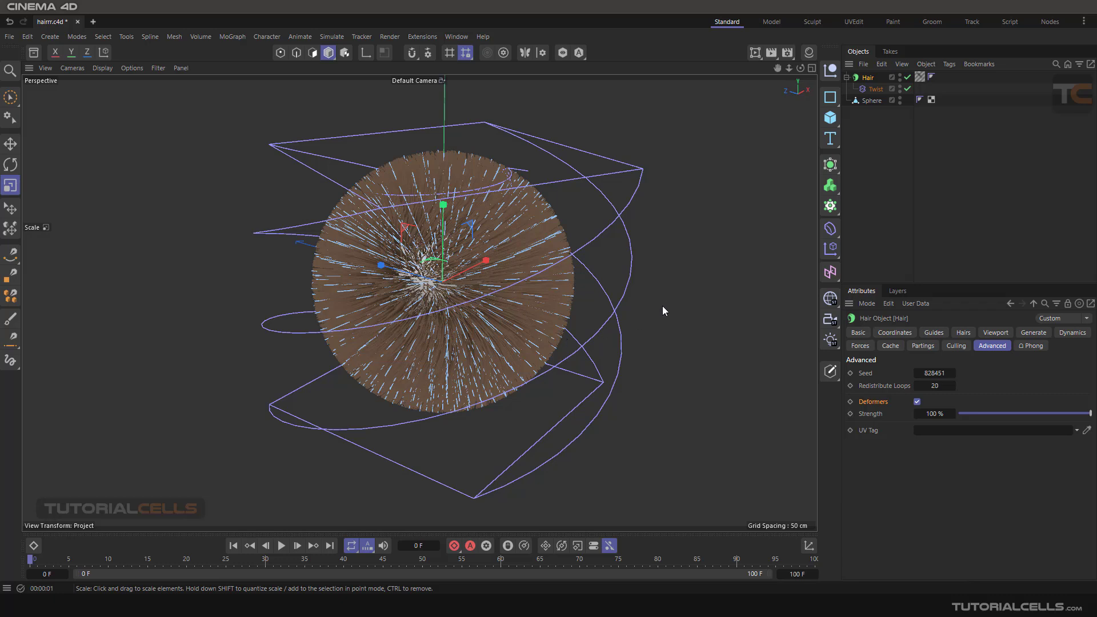
{"action": "left_click", "coordinate": [1028, 347]}
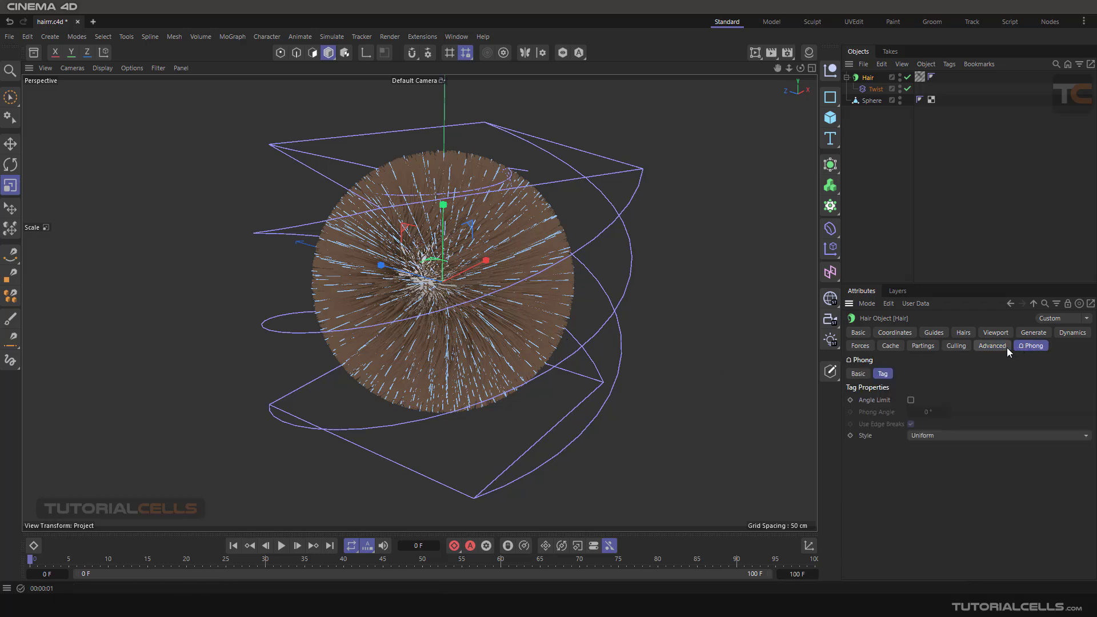
{"action": "left_click", "coordinate": [992, 346]}
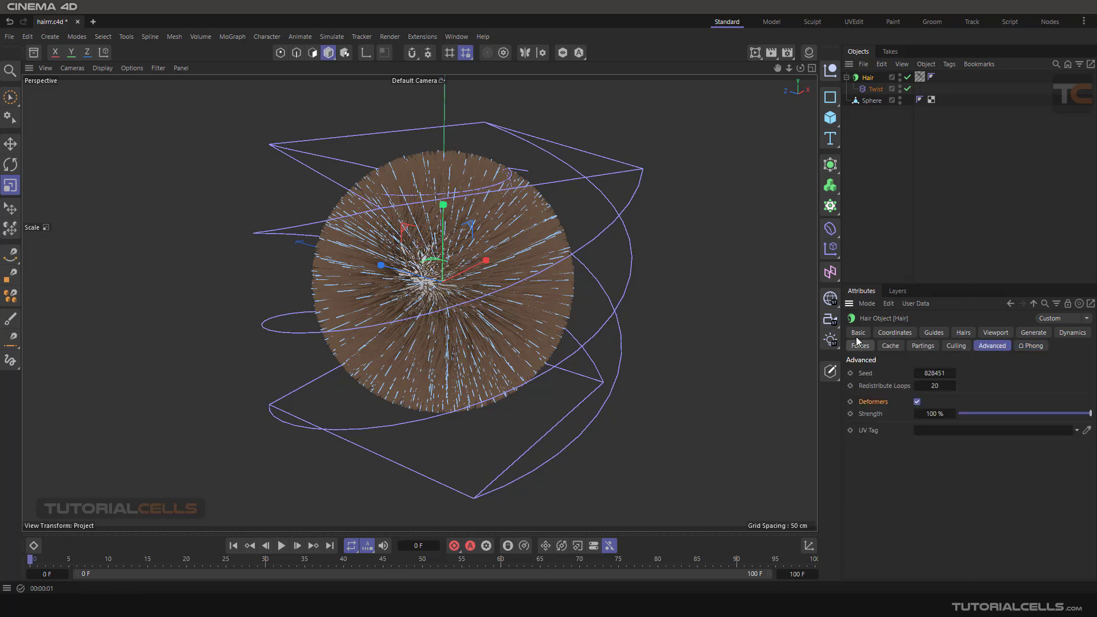
Deselect all objects and bring up the hair object types that can be added to the scene.
{"action": "left_click", "coordinate": [890, 219]}
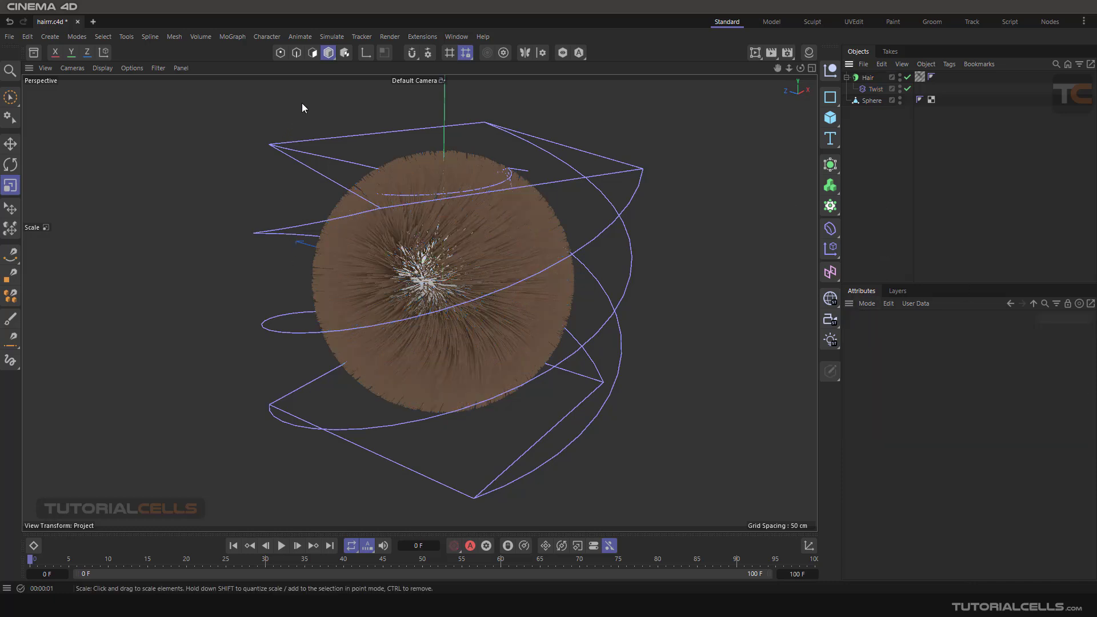
{"action": "left_click", "coordinate": [331, 36]}
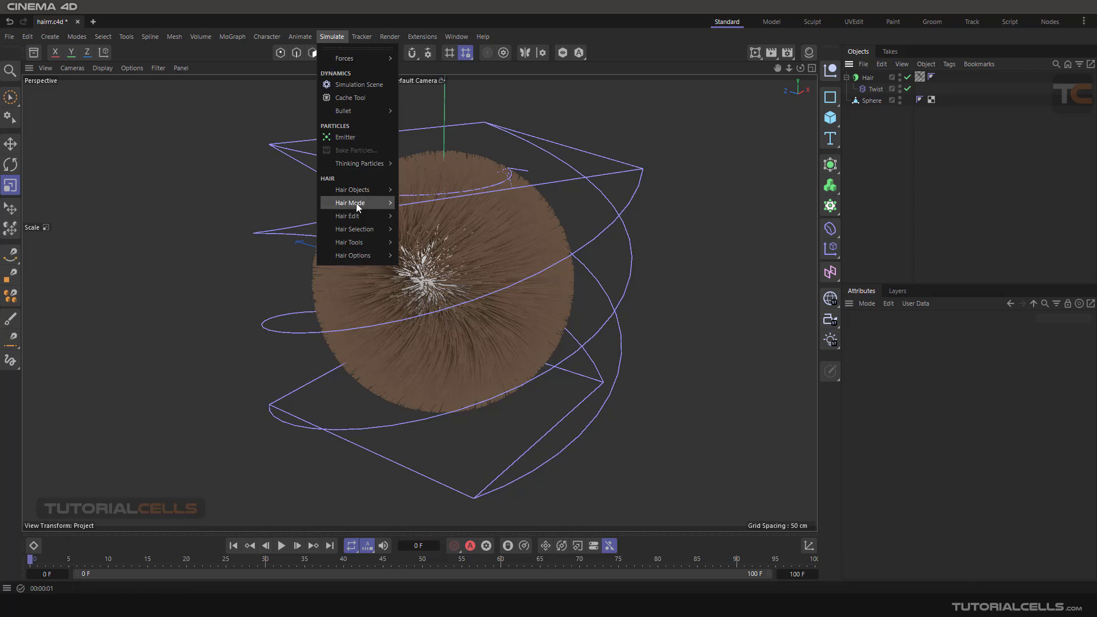
{"action": "mouse_move", "coordinate": [364, 195]}
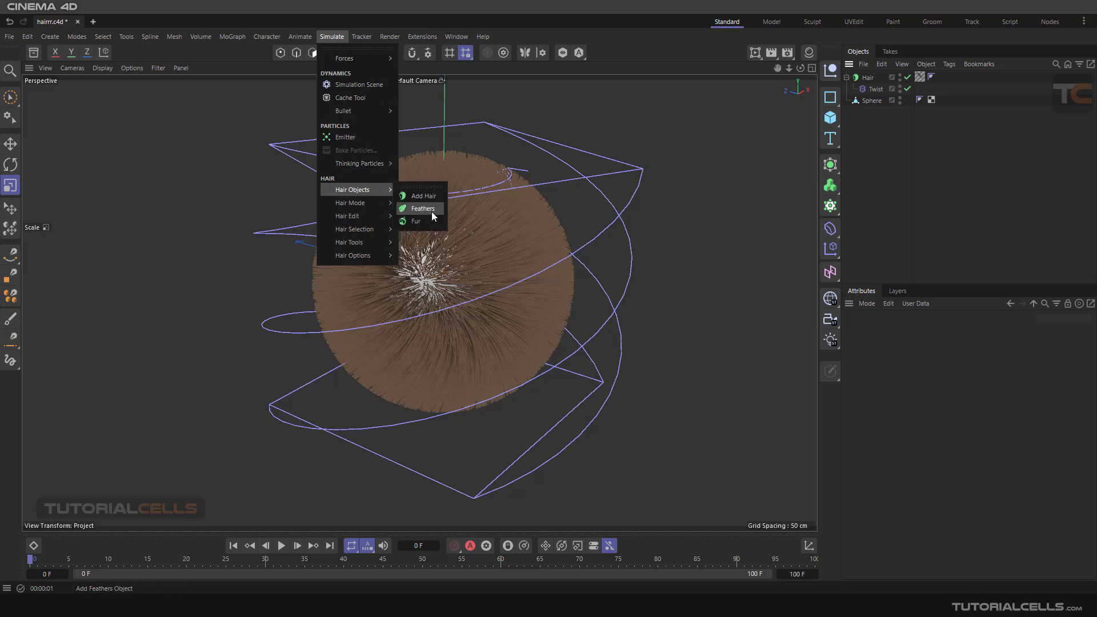